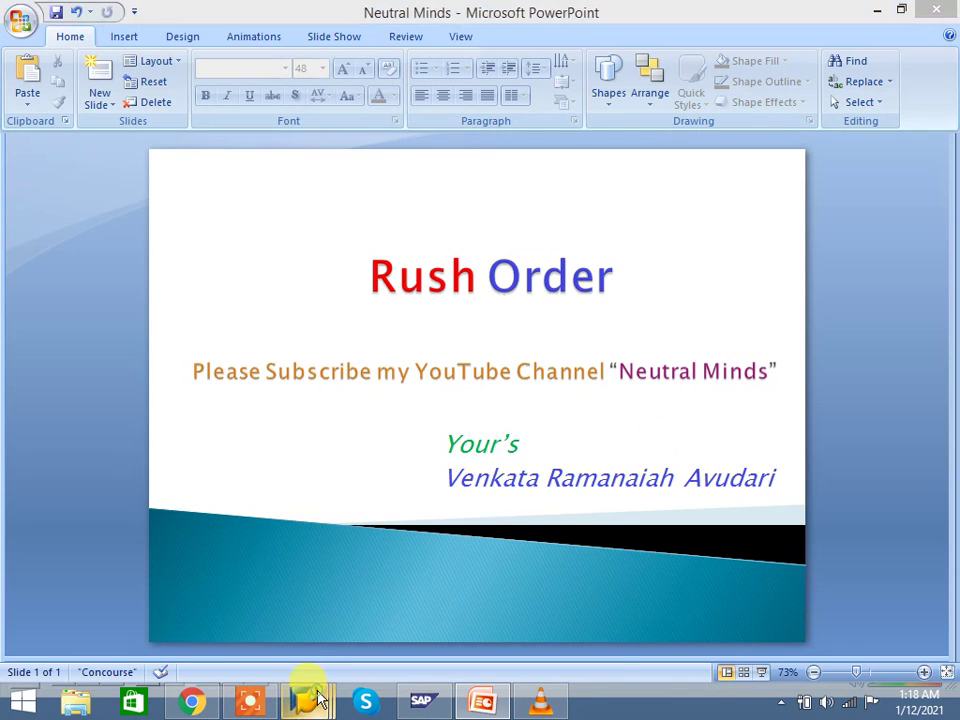
Step: Switch from the PowerPoint 'Rush Order' slide to the SAP invoice change window
mouse_move(318, 697)
click(350, 578)
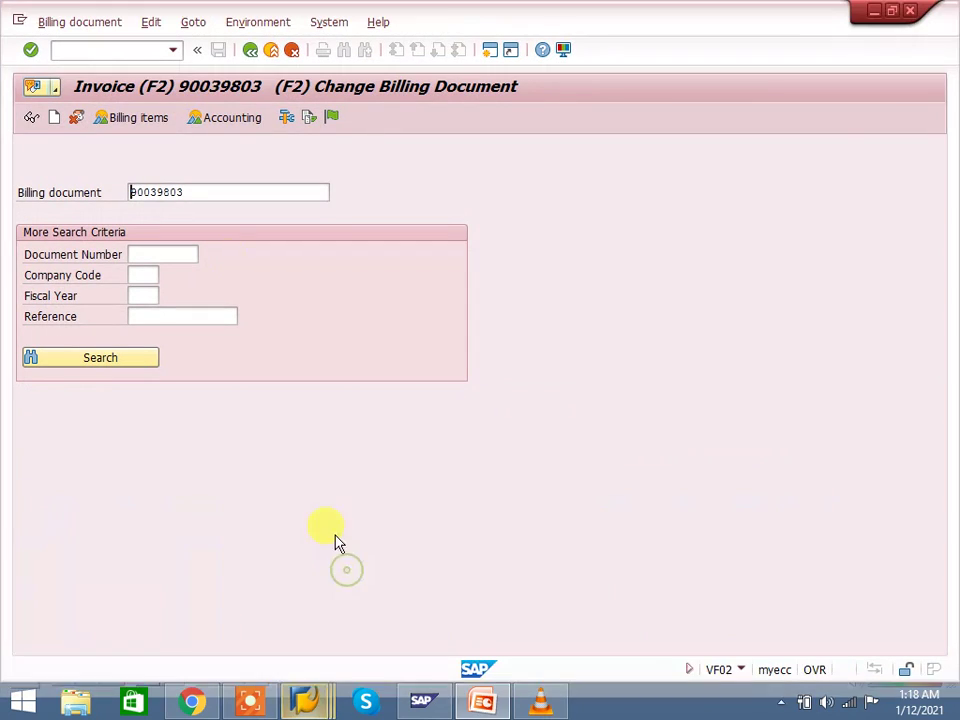
Step: Start VA01 with order type RO, sales org 1000, channel 12, division 00
click(135, 52)
text(/)
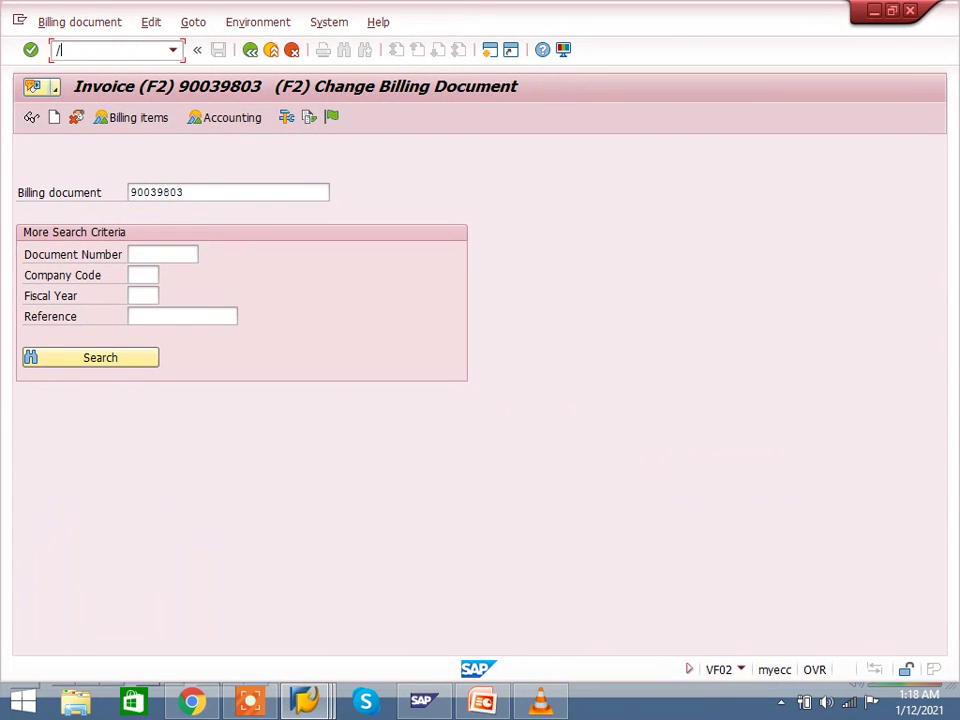
text(nva01)
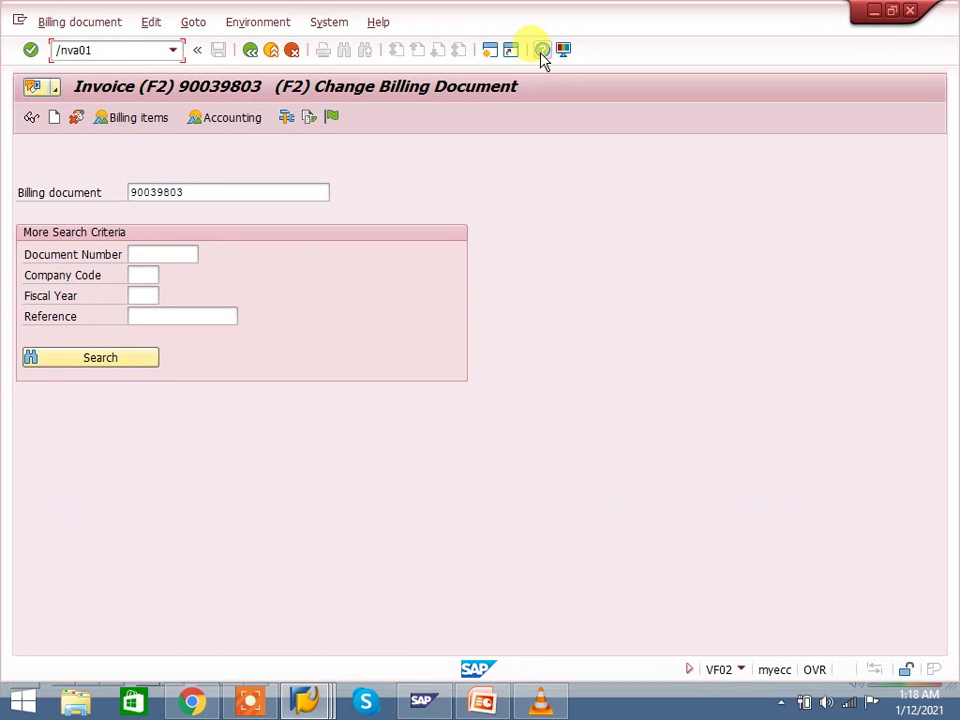
key(Return)
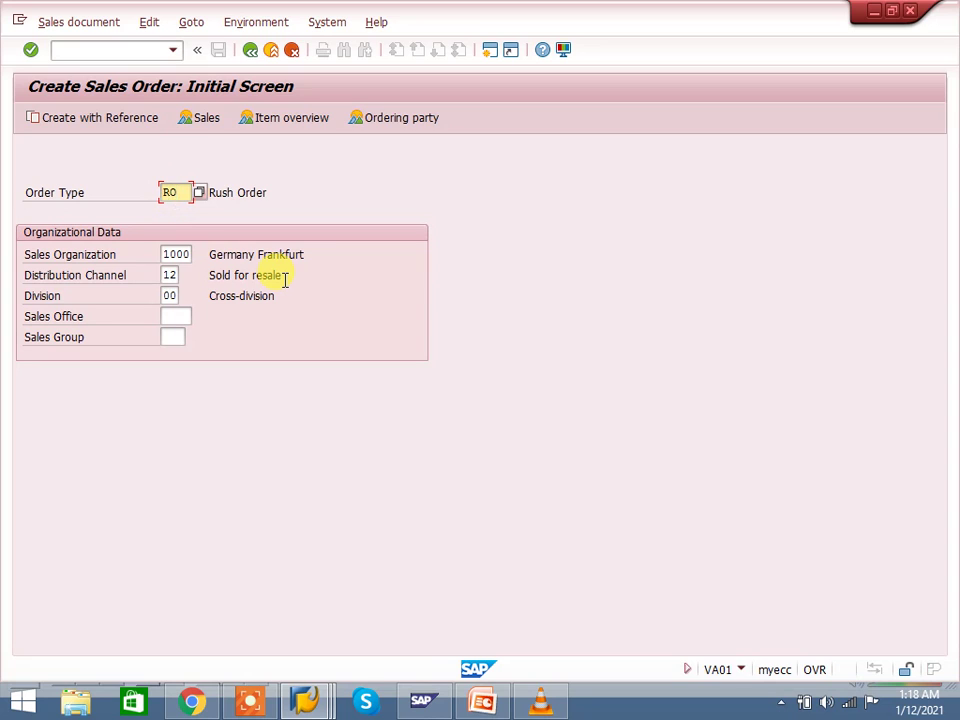
key(Return)
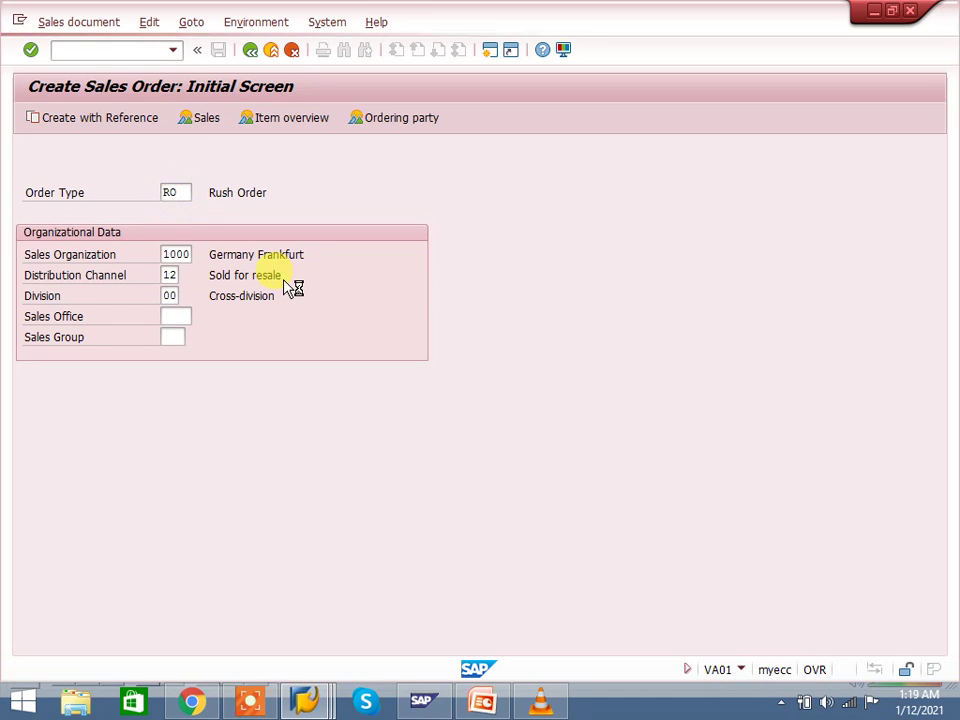
key(BackSpace)
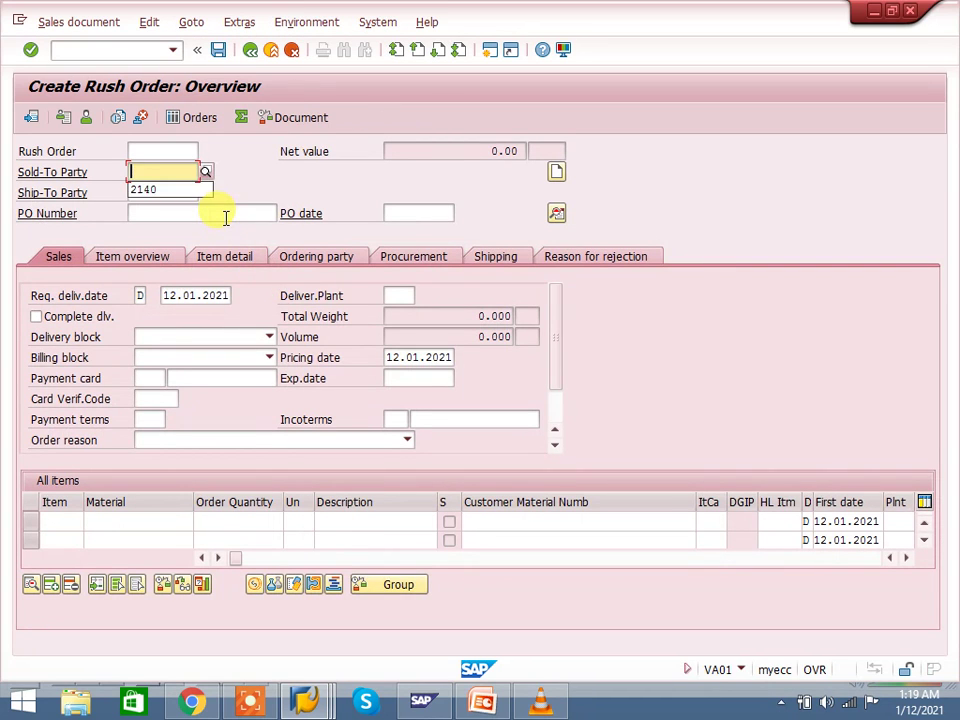
Step: Fill Sold-To and Ship-To Party with the same remembered customer
click(171, 194)
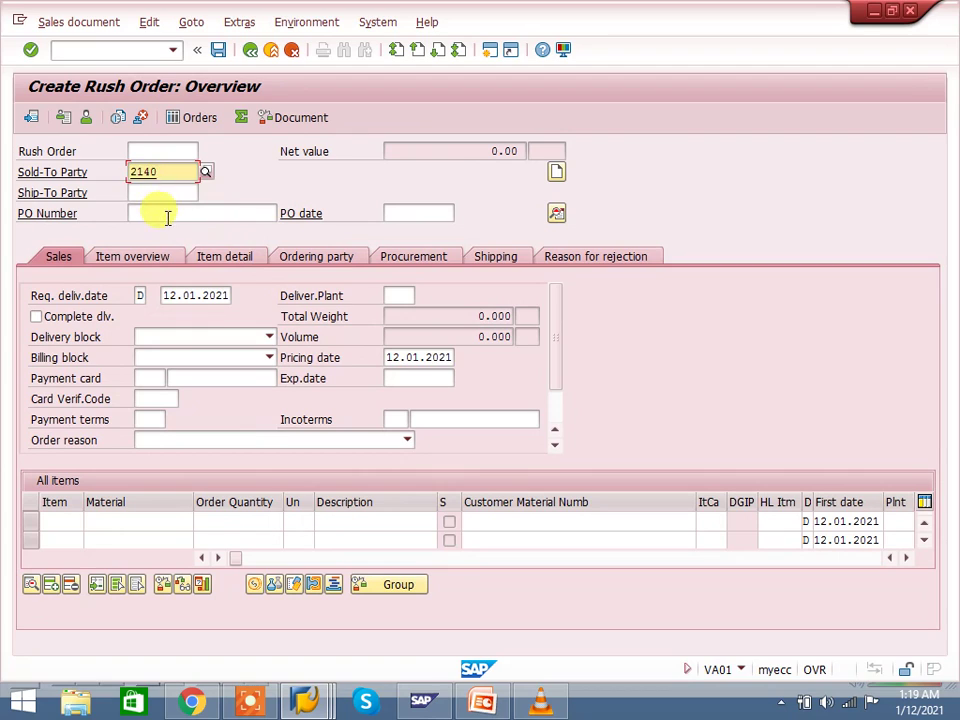
click(165, 214)
click(160, 198)
key(BackSpace)
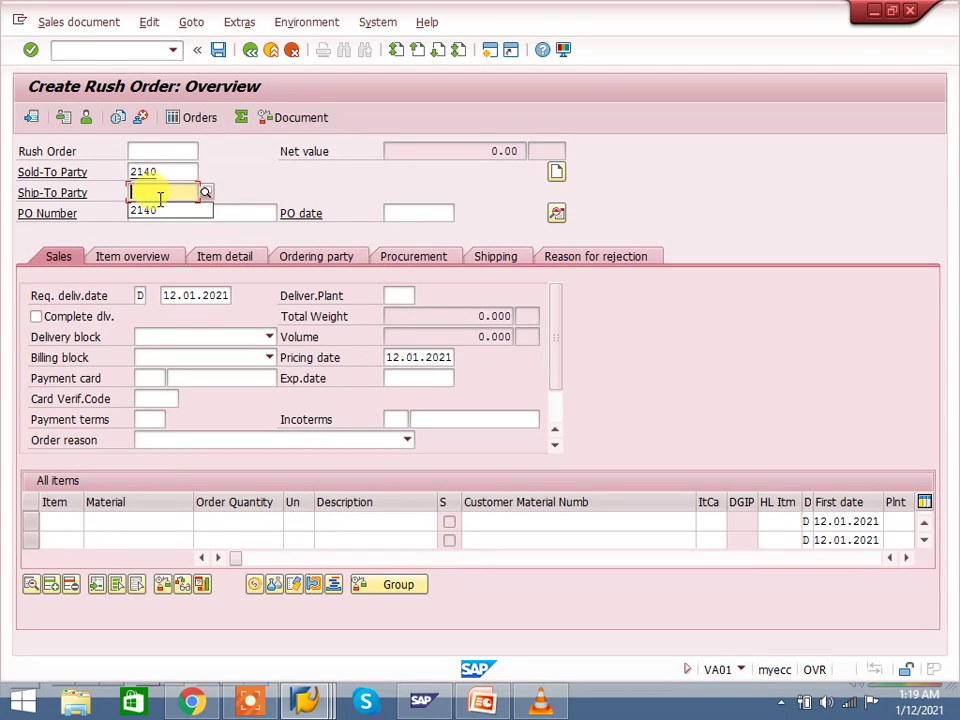
click(158, 211)
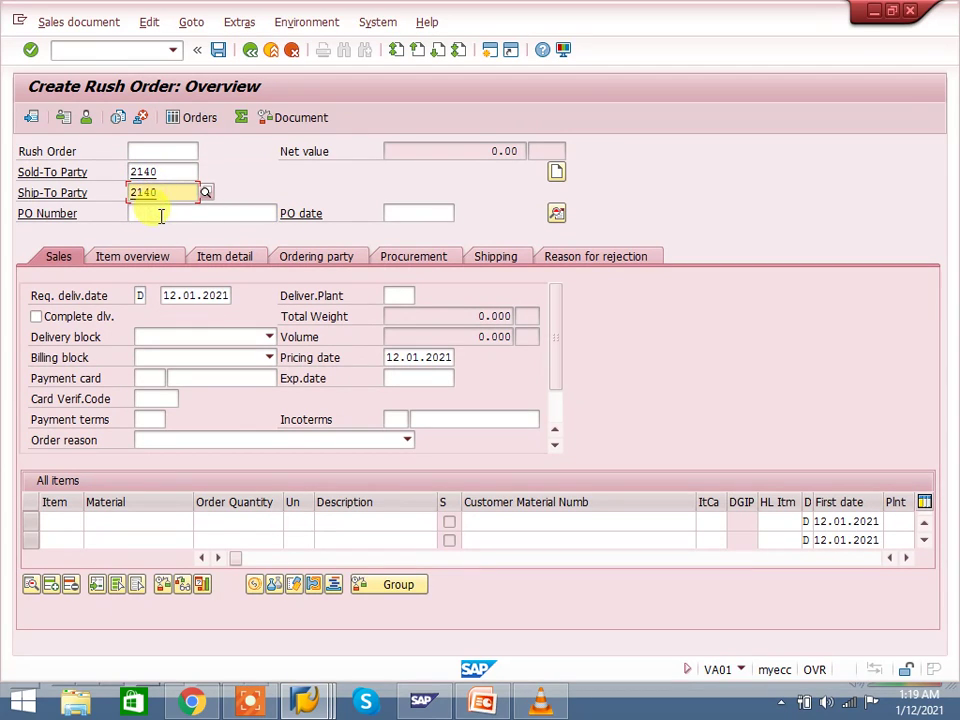
Step: Enter a PO number and set the PO date to 12.01.2021
click(159, 214)
text(5yuttiuy)
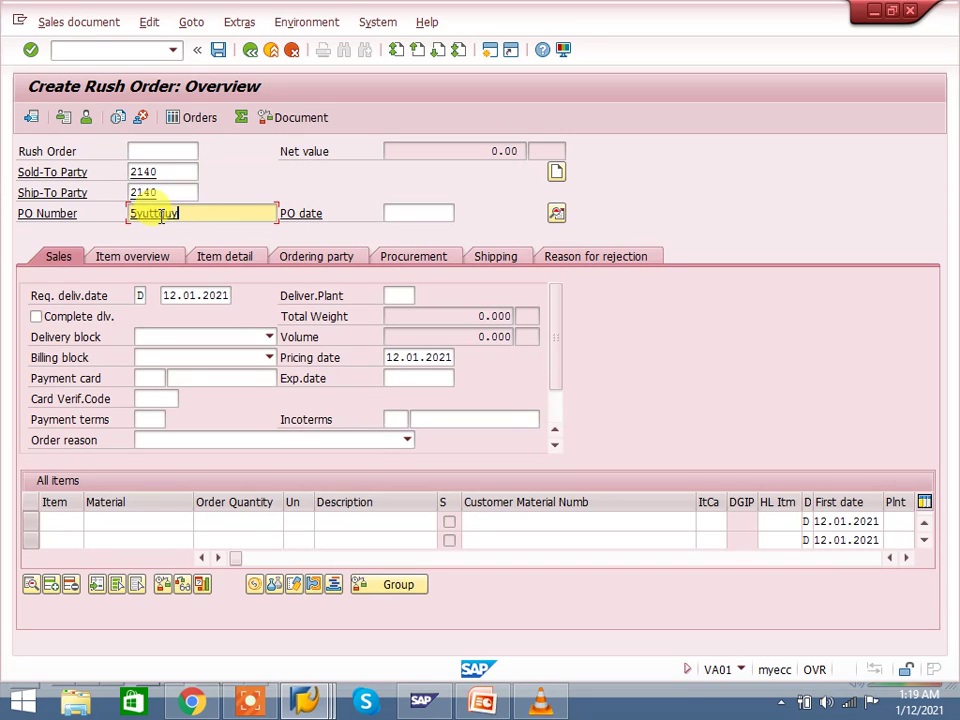
click(405, 214)
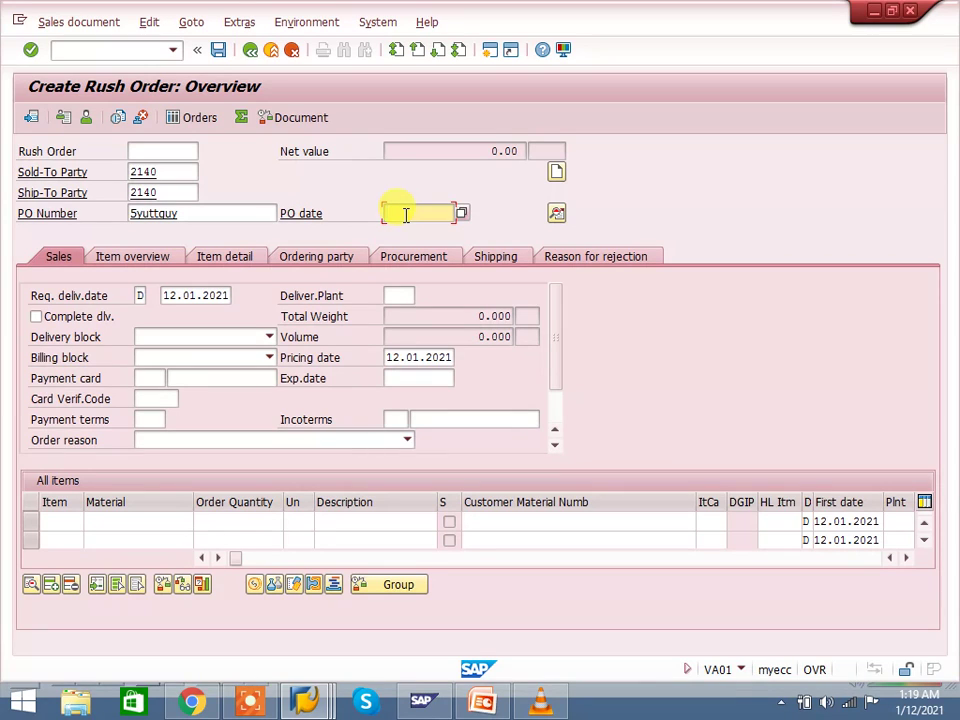
click(405, 214)
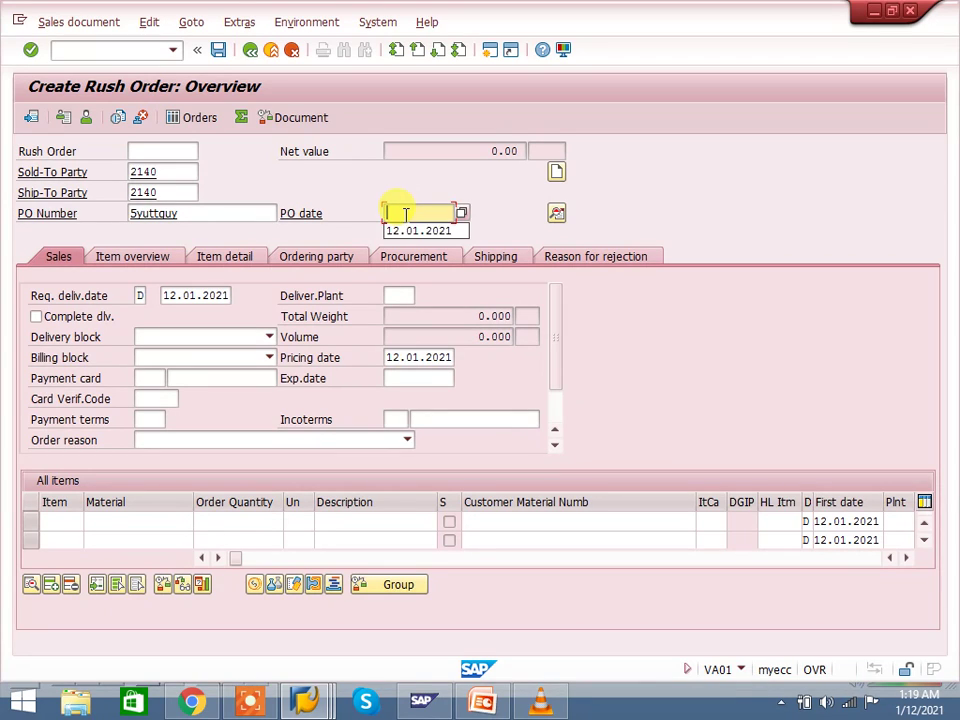
click(403, 234)
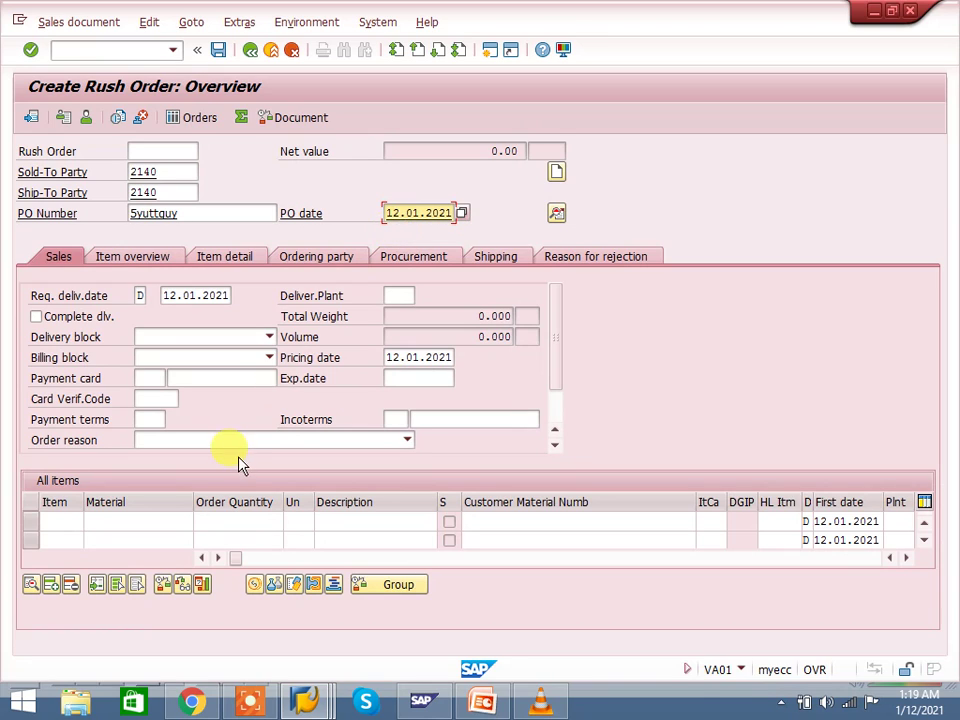
Step: Add one unit of material M-06, price the item at 1,400.00 EUR and save the order
click(144, 520)
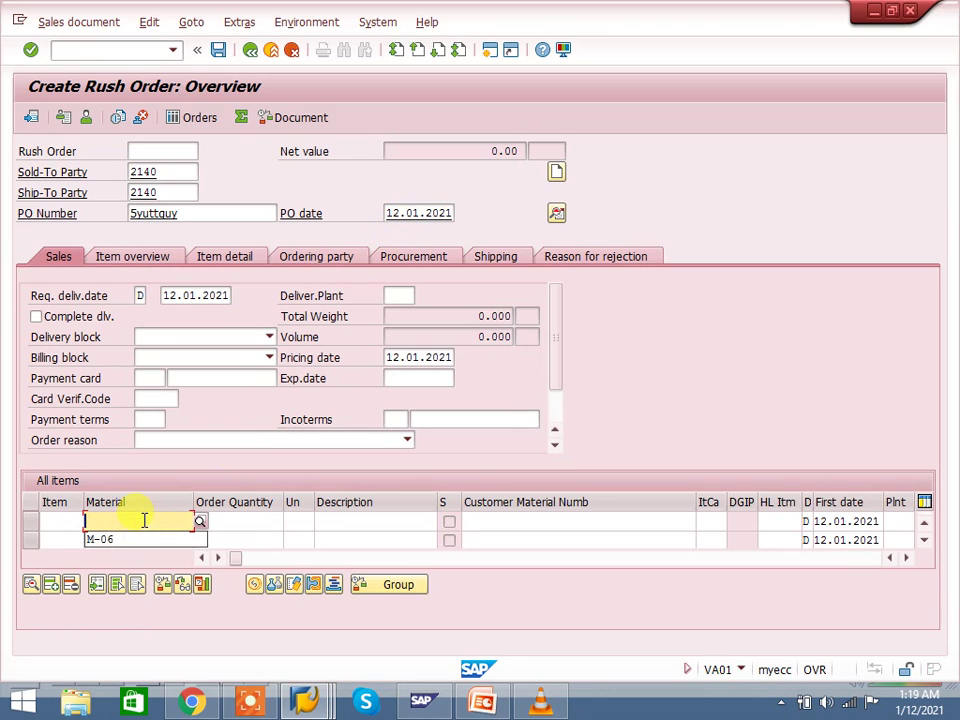
click(143, 540)
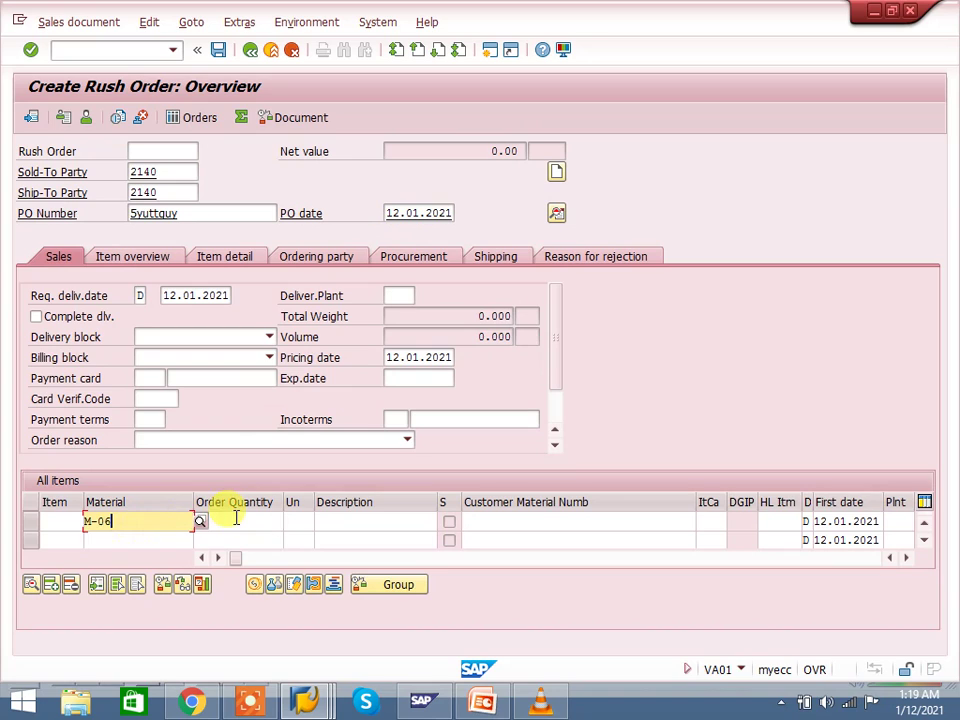
click(236, 519)
text(1)
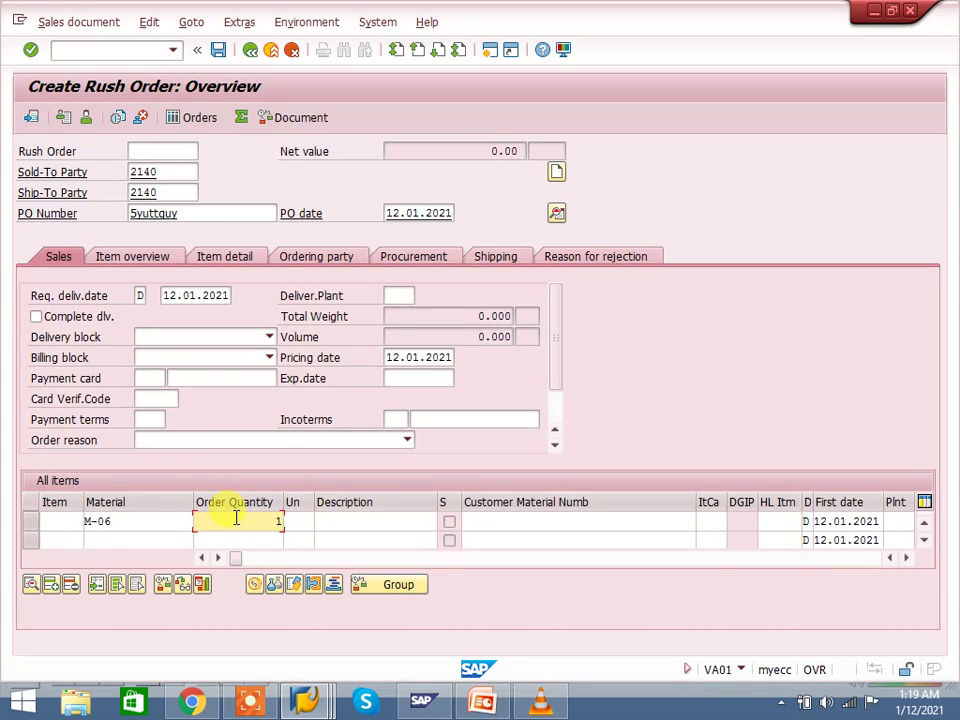
click(904, 520)
key(Return)
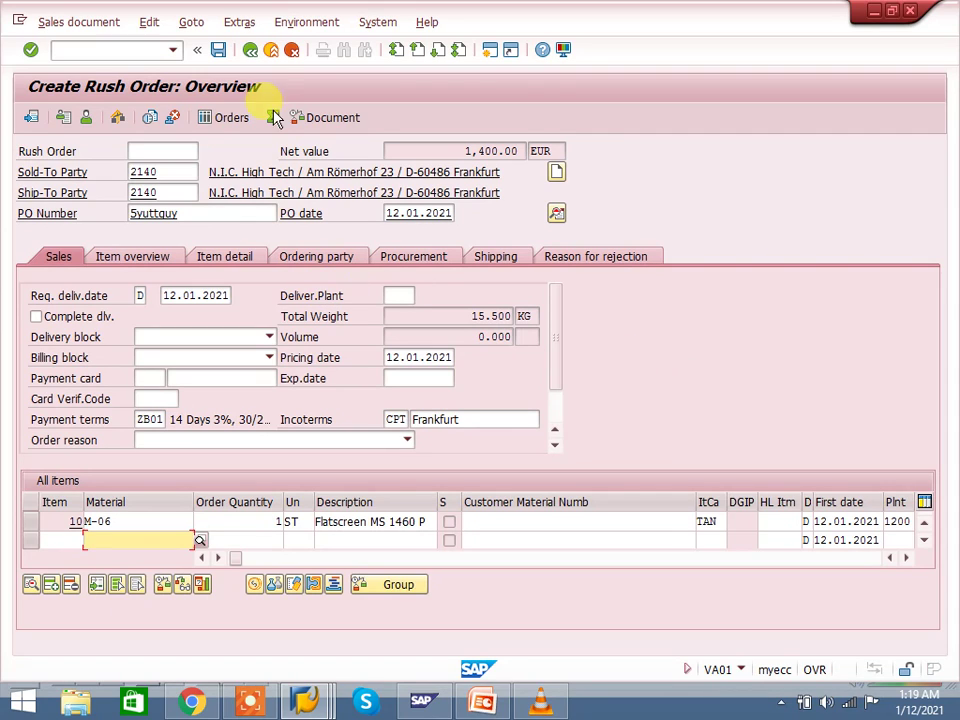
click(218, 49)
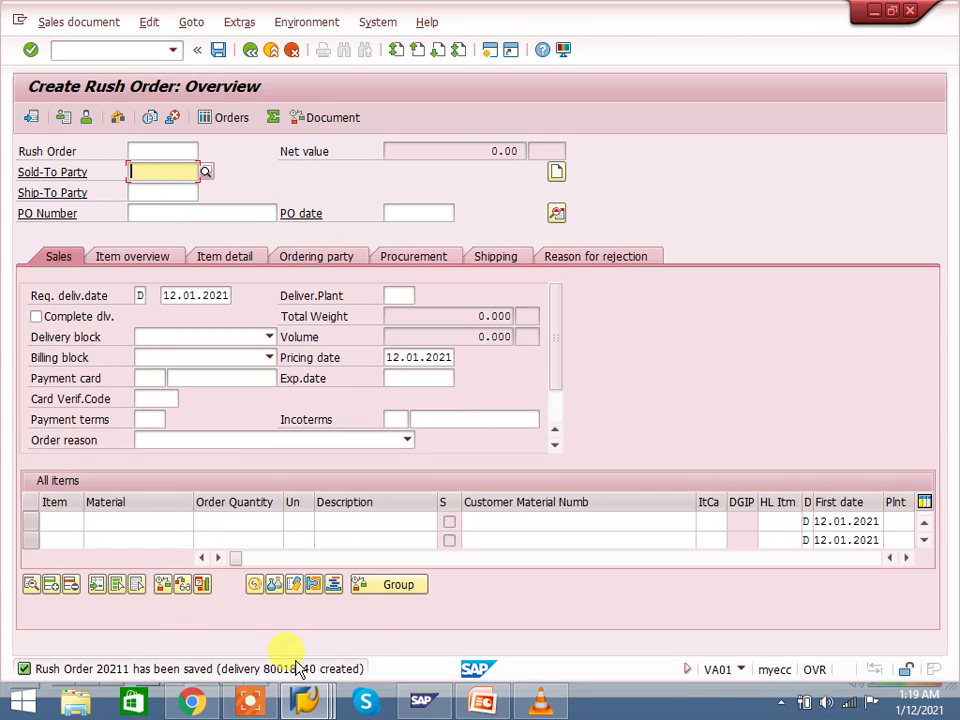
Step: Enter /nvl02n in the command field to change the outbound delivery
click(88, 48)
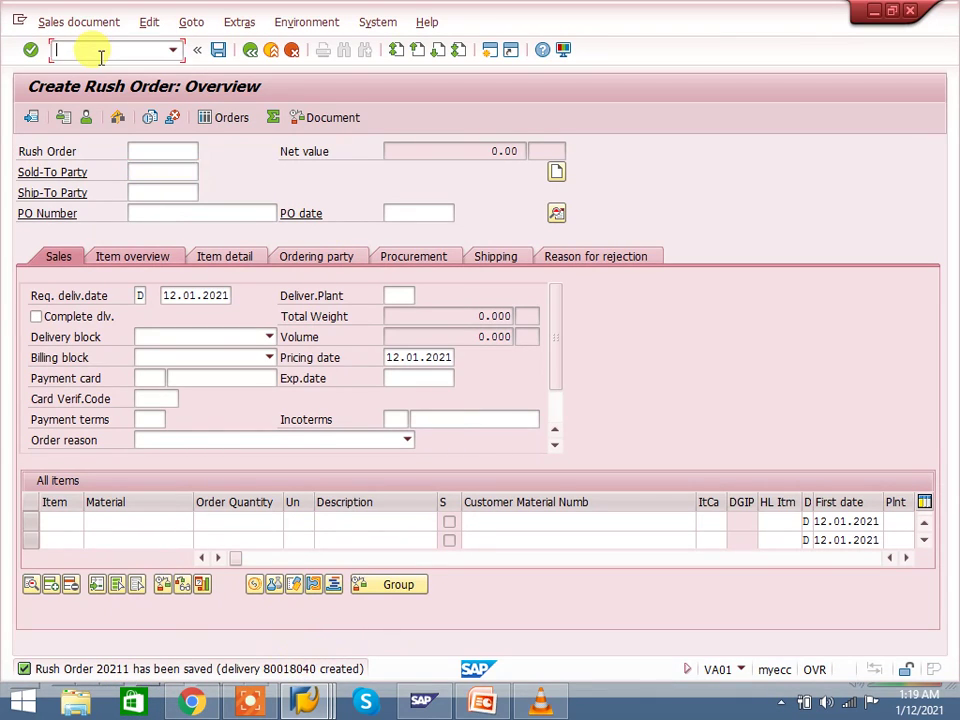
text(/n)
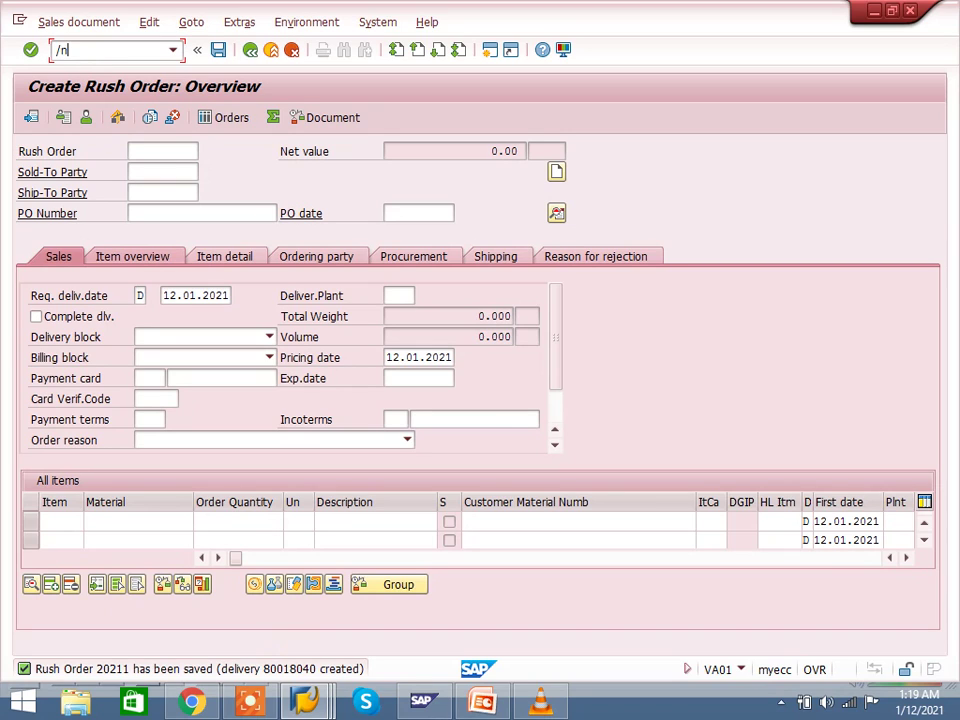
text(vl02n)
Step: Open delivery 80018040 in VL02N and post its goods issue
key(Return)
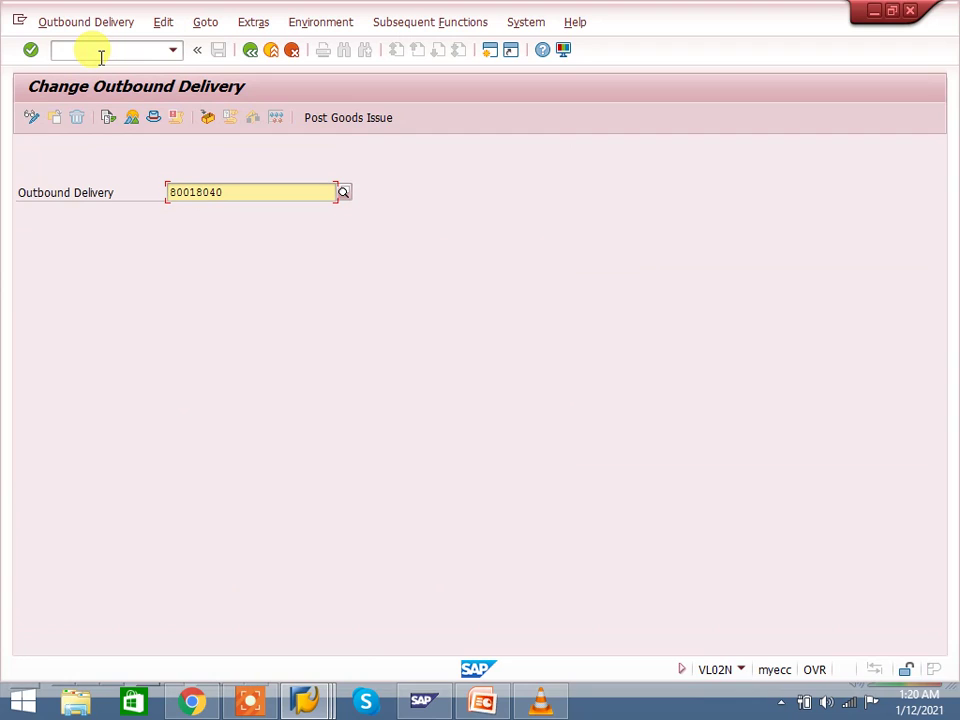
key(Return)
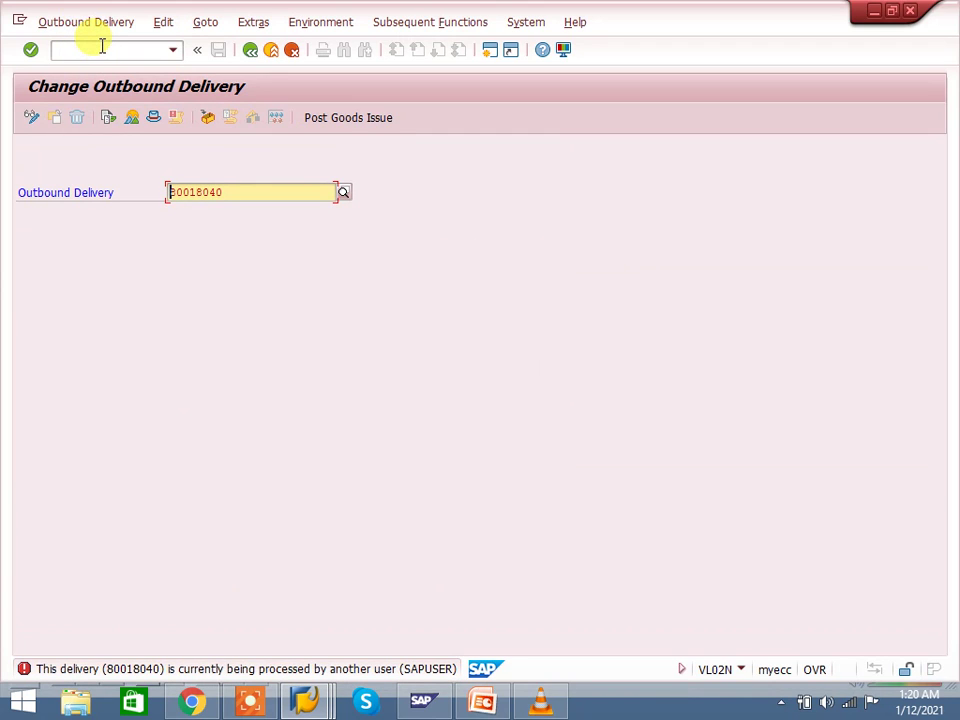
click(101, 45)
text(/nv)
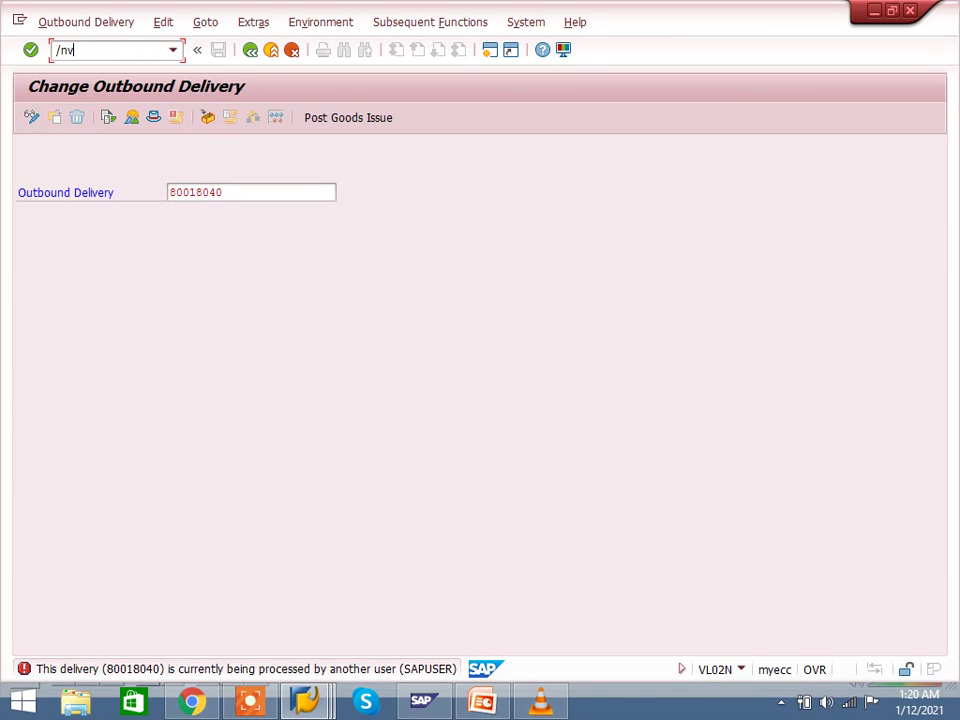
text(l02n)
key(Return)
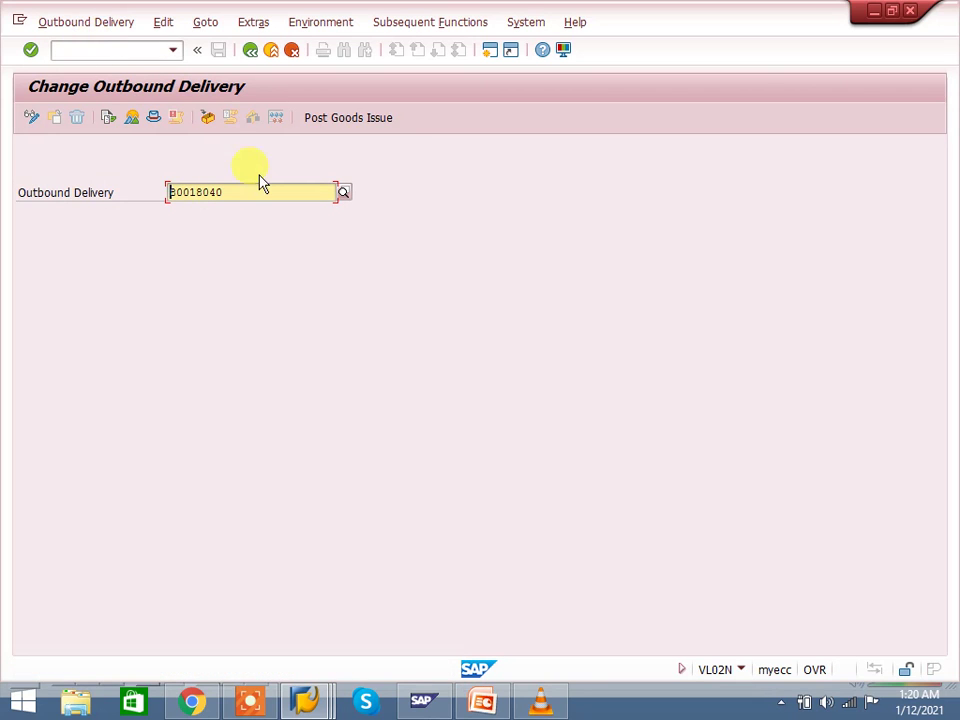
key(Return)
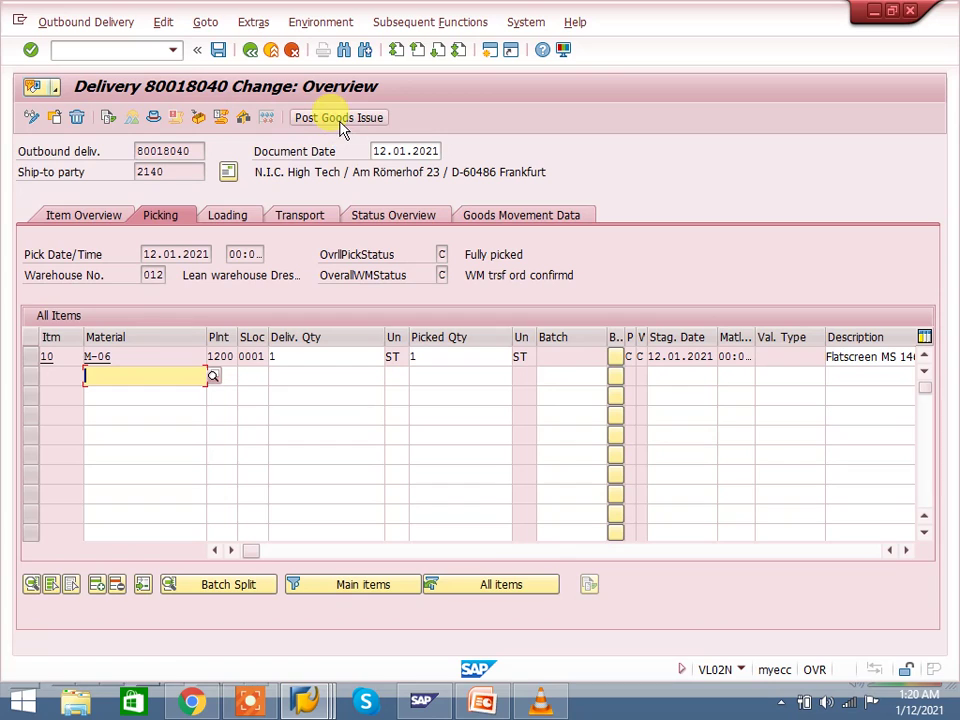
click(341, 125)
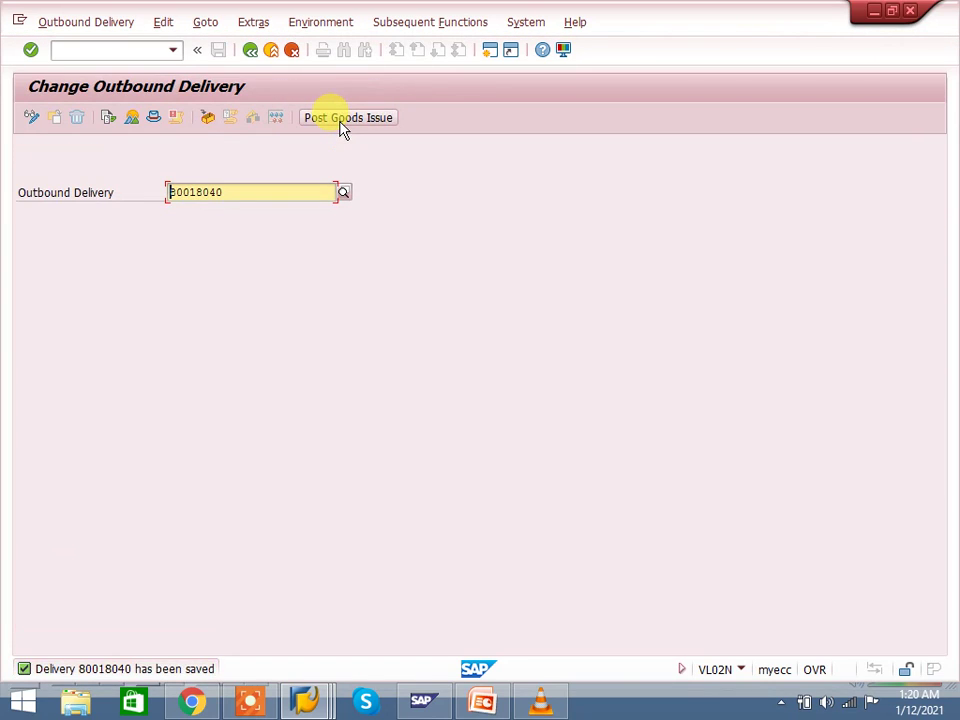
Step: Create an F2 invoice for delivery 80018040 via VF01 and save it as 90039804
click(131, 48)
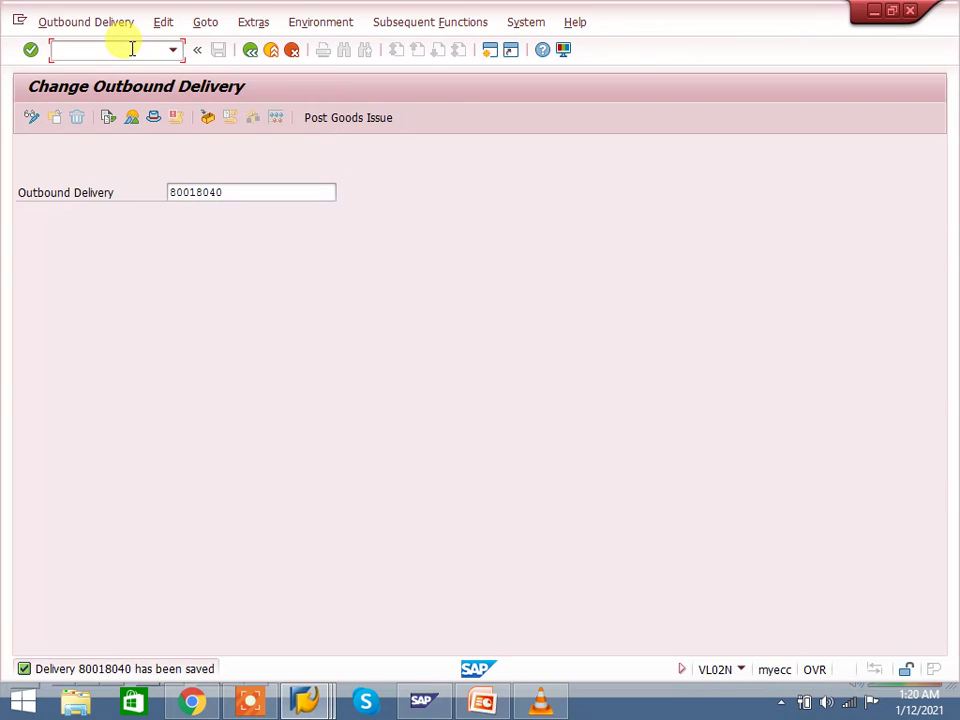
text(/n)
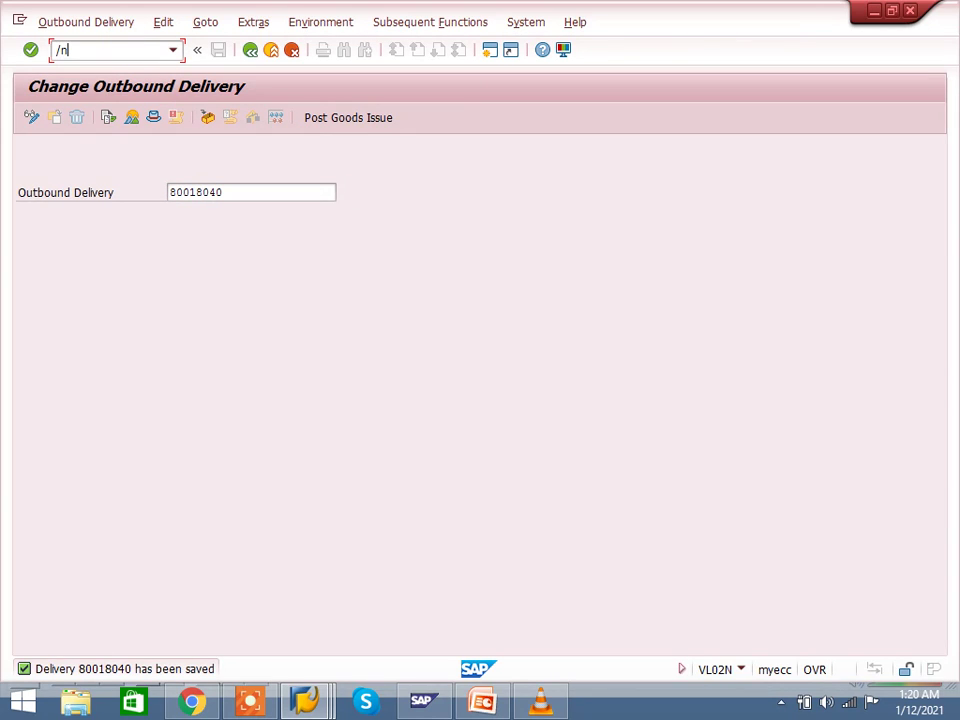
text(vf01)
key(Return)
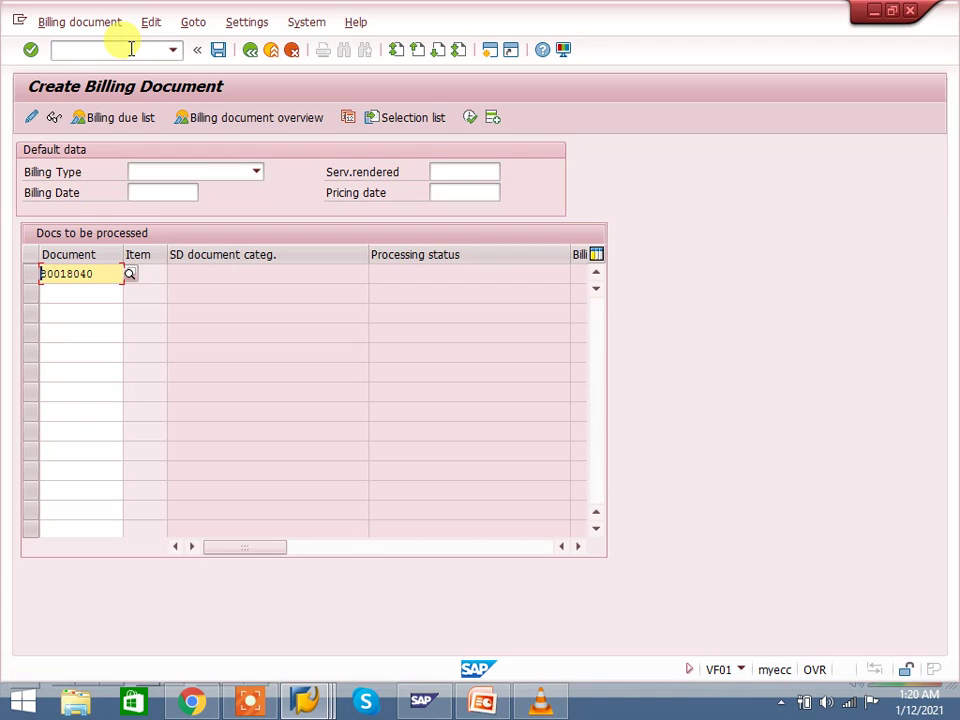
key(Return)
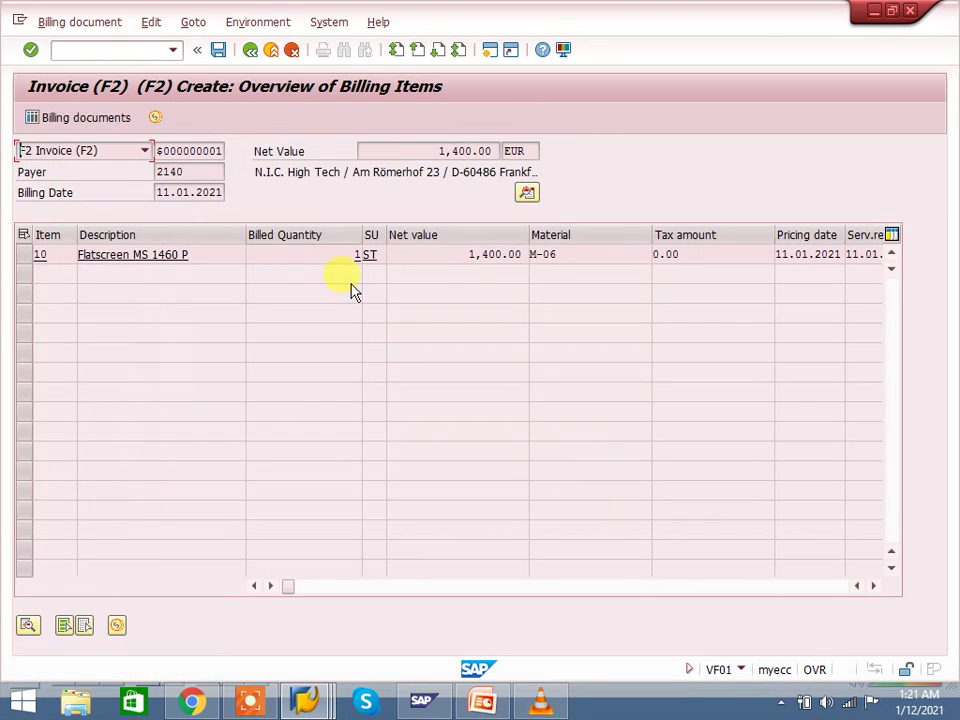
click(217, 52)
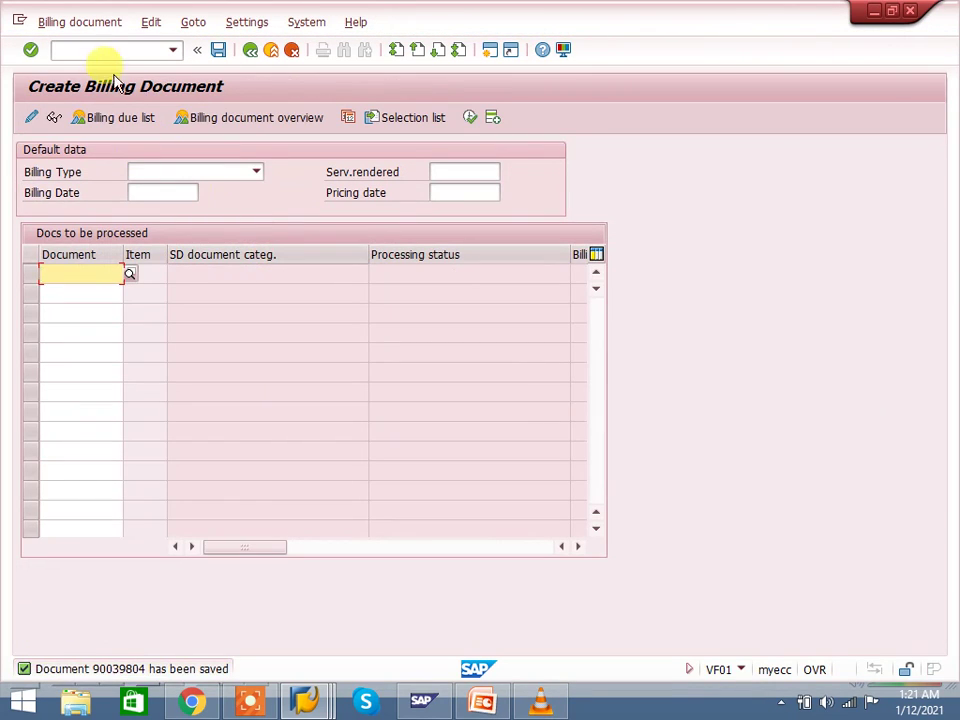
click(84, 23)
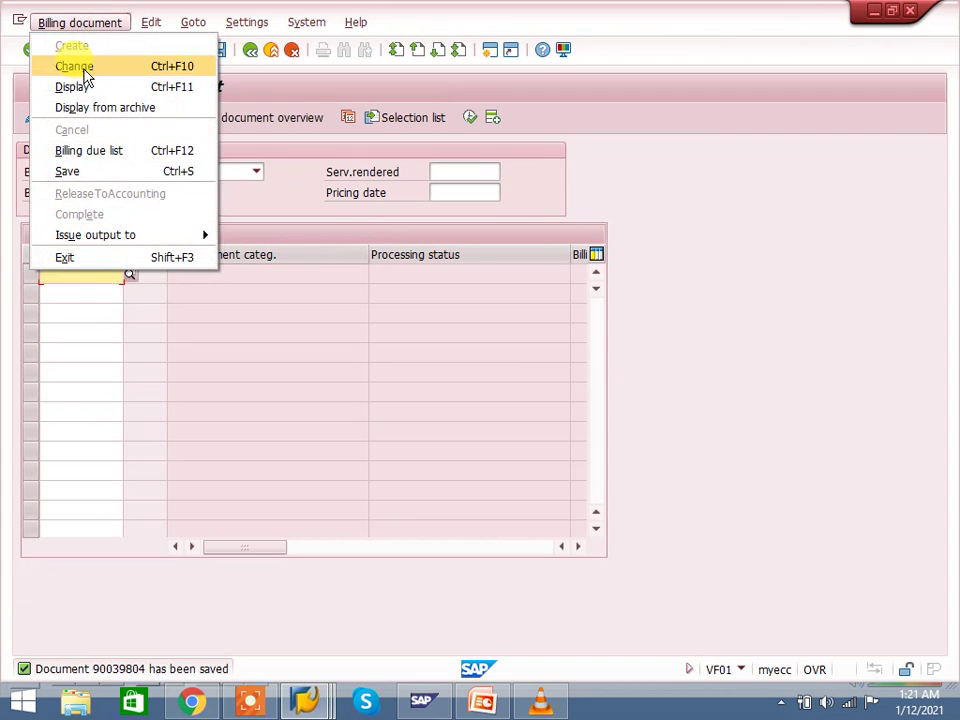
click(86, 66)
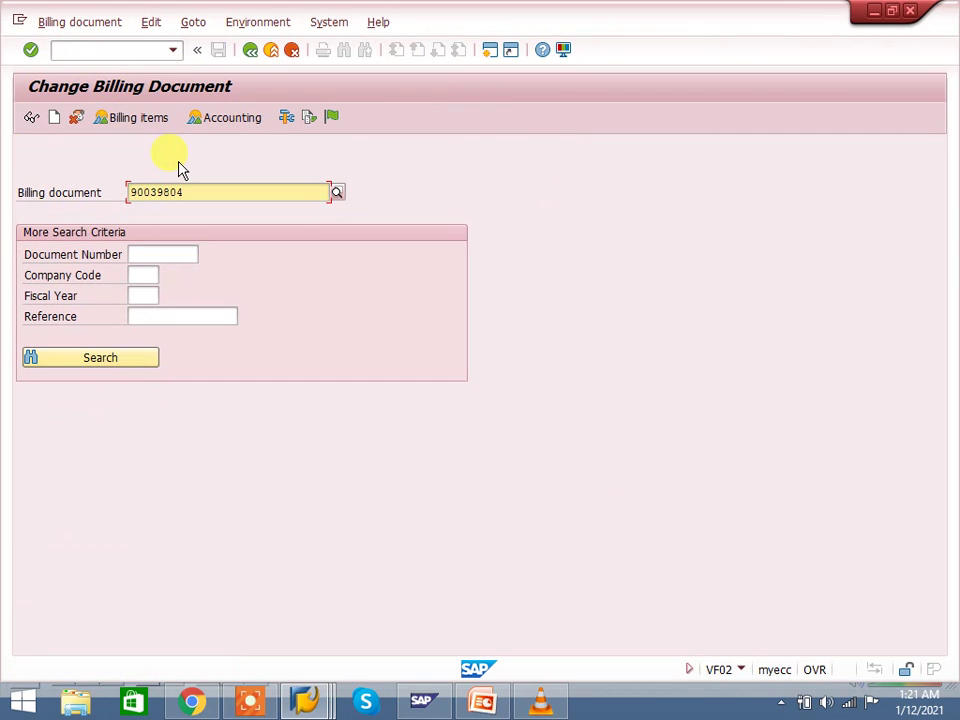
click(218, 124)
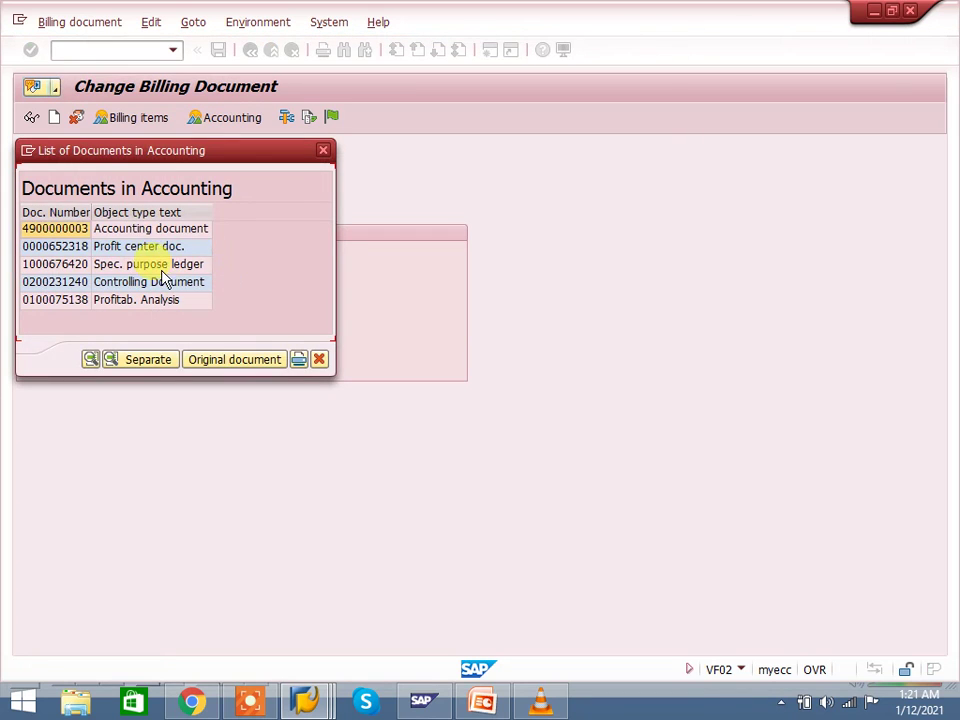
click(147, 231)
double_click(147, 231)
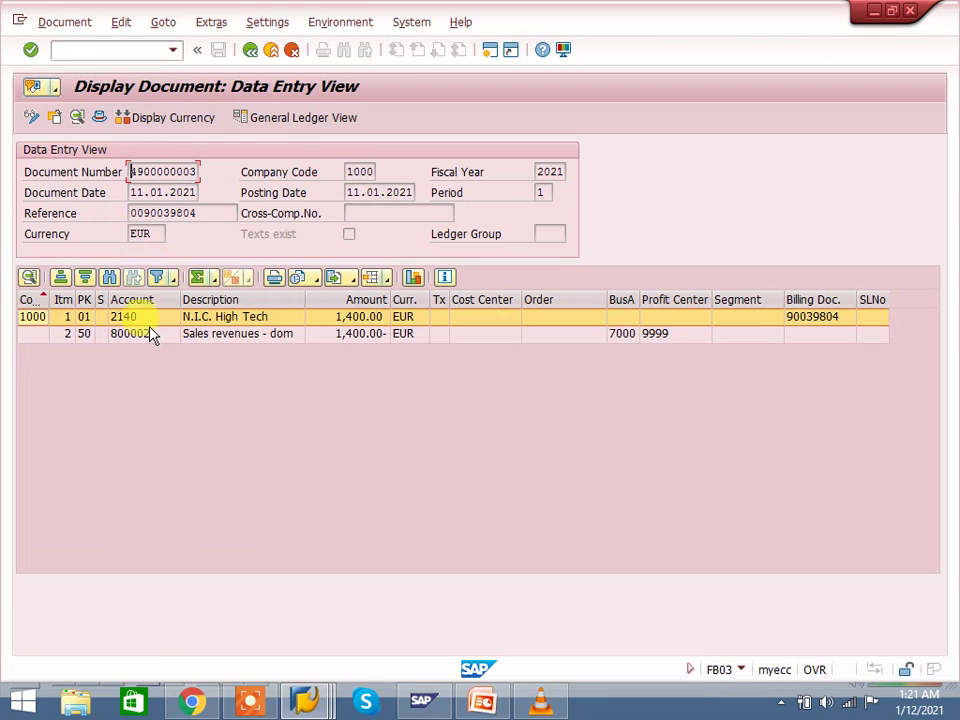
Step: Review the customer line 2140 and the 1,400.00- revenue line 800002, then return
click(141, 321)
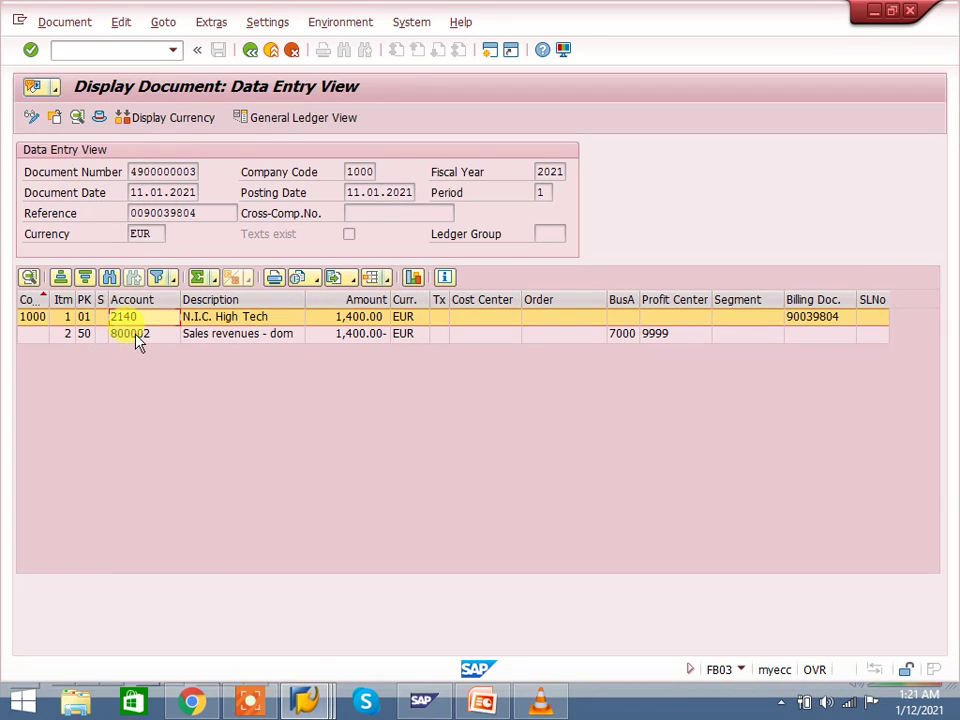
click(135, 335)
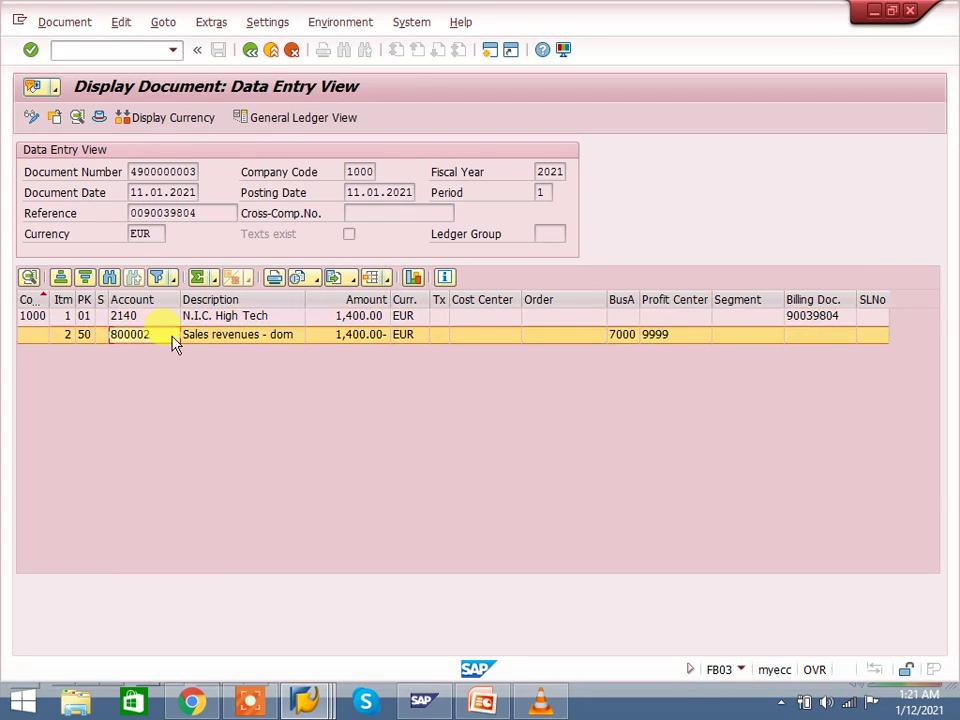
click(368, 338)
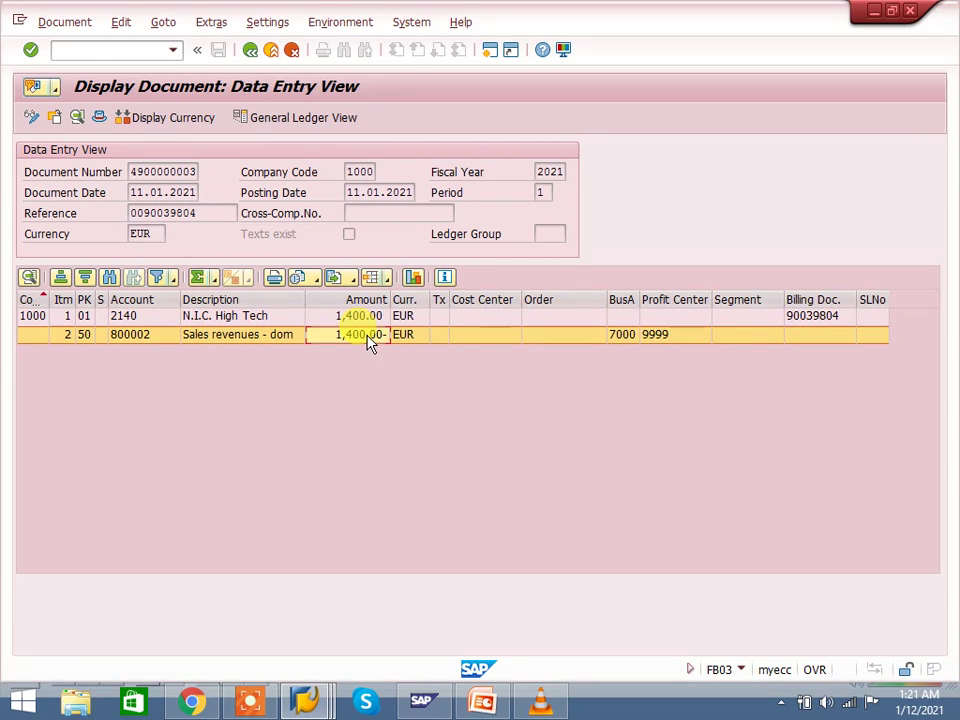
click(249, 57)
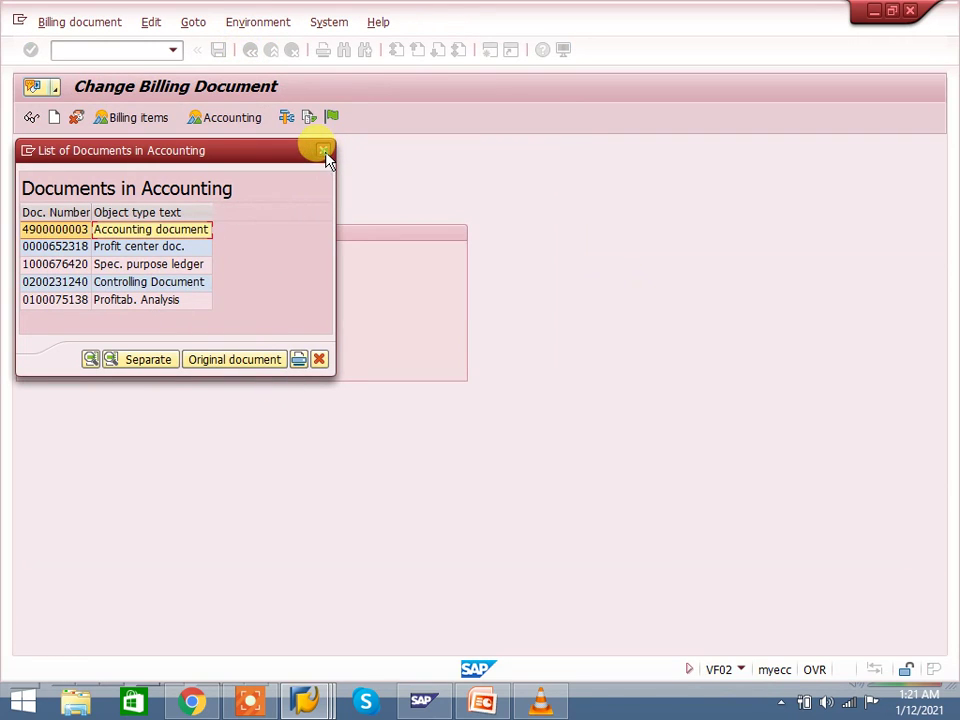
click(323, 151)
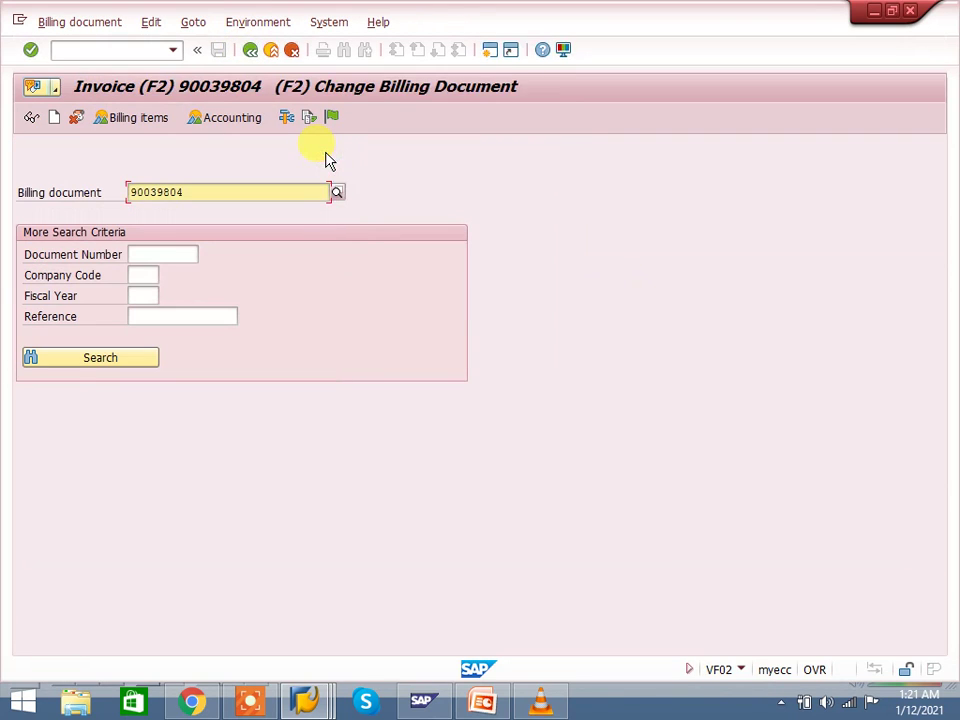
Step: Open VOV8 sales order types and position the list on the RO Rush Order entry
click(144, 50)
text(/)
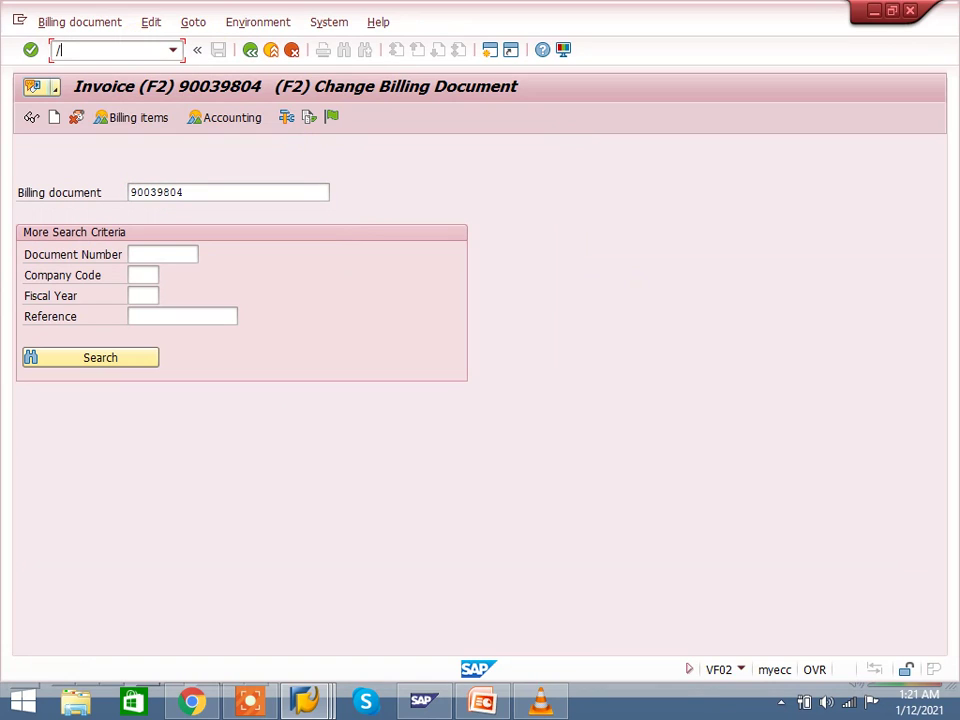
text(n)
text(ov8)
key(Return)
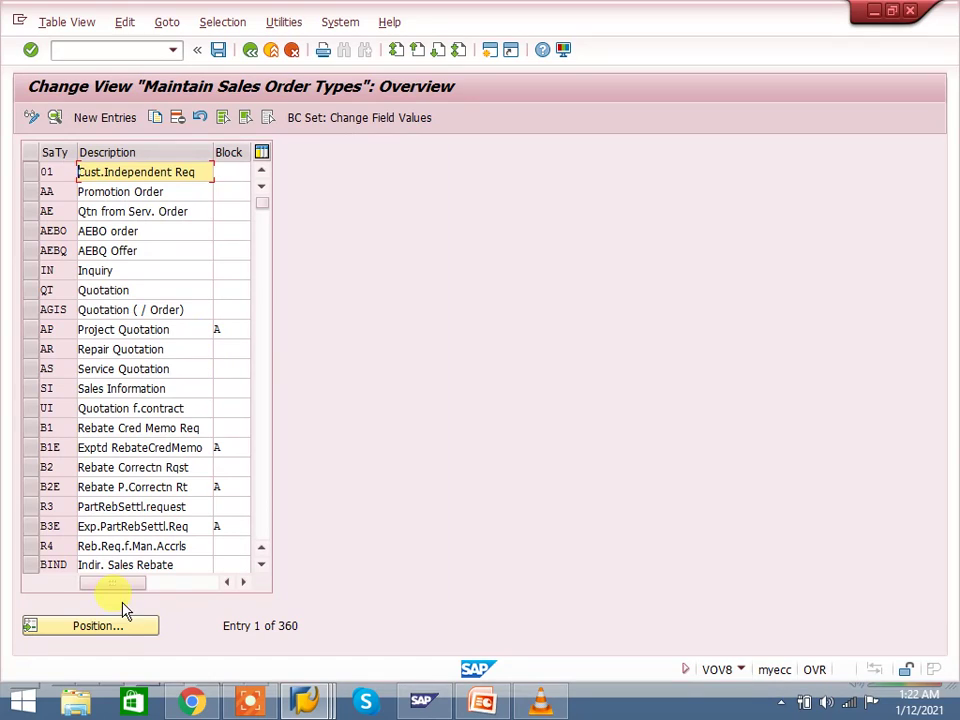
click(118, 627)
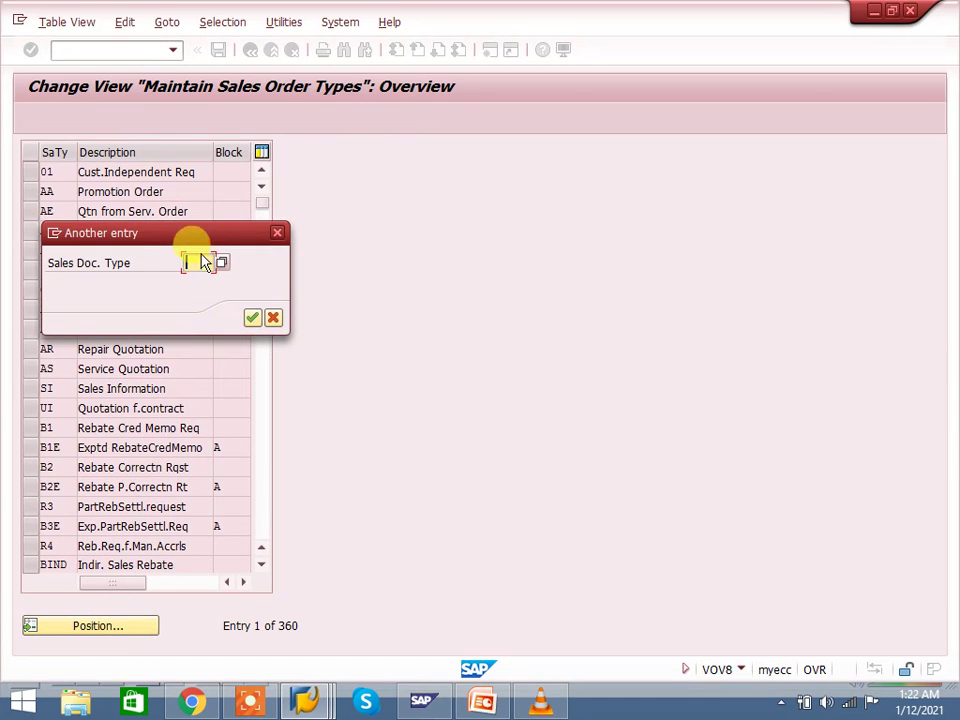
text(OR)
key(Return)
click(146, 171)
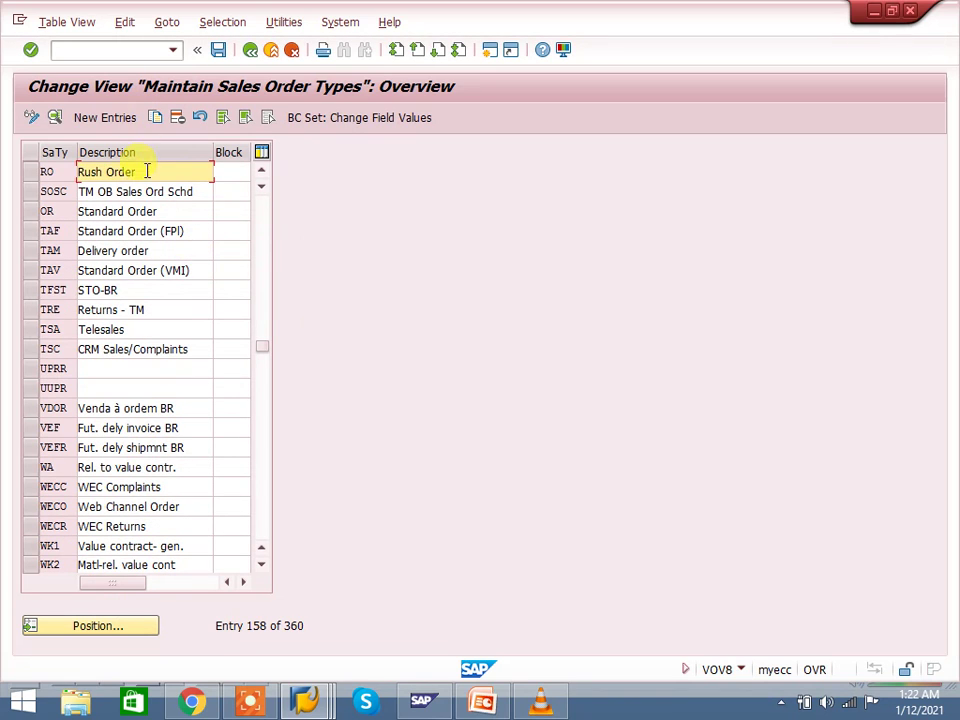
Step: Check RO details: shipping condition 10, delivery type LF and billing type F2
double_click(146, 171)
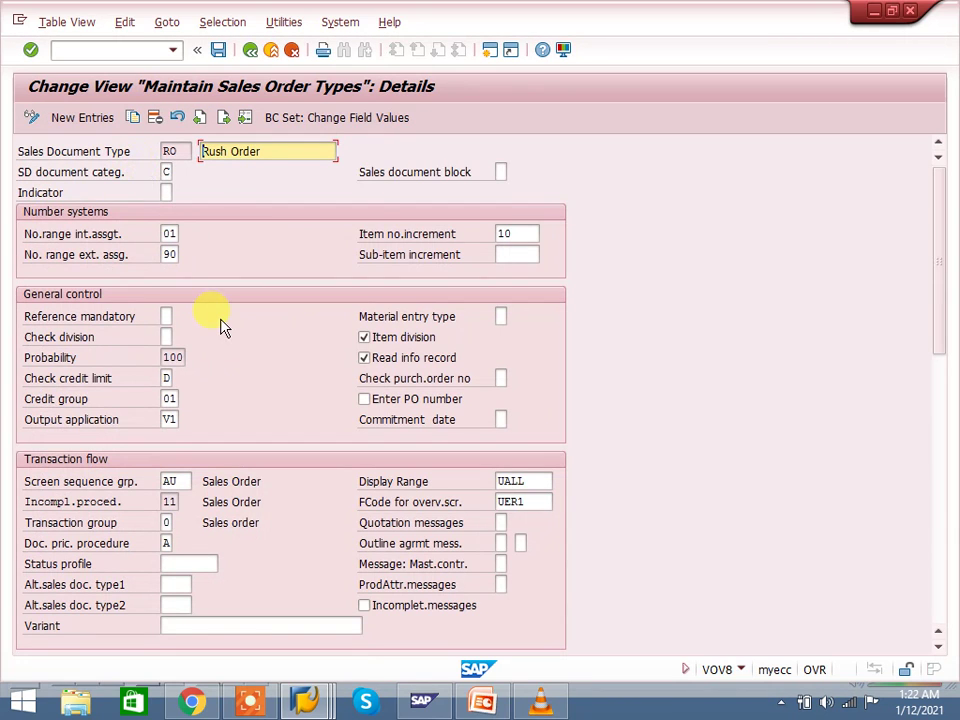
click(939, 458)
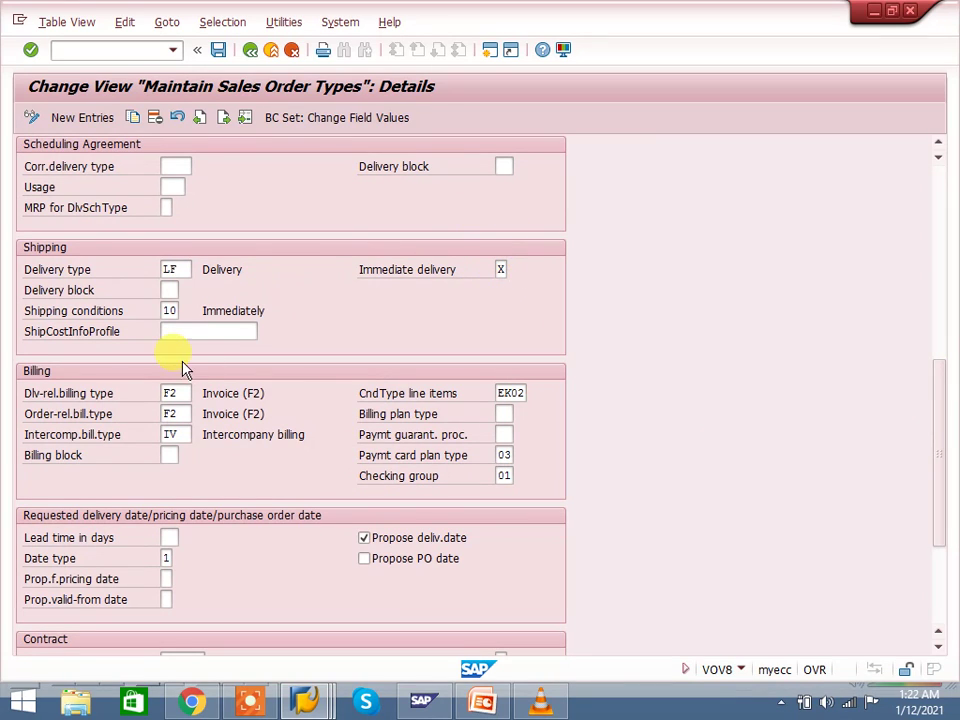
click(170, 311)
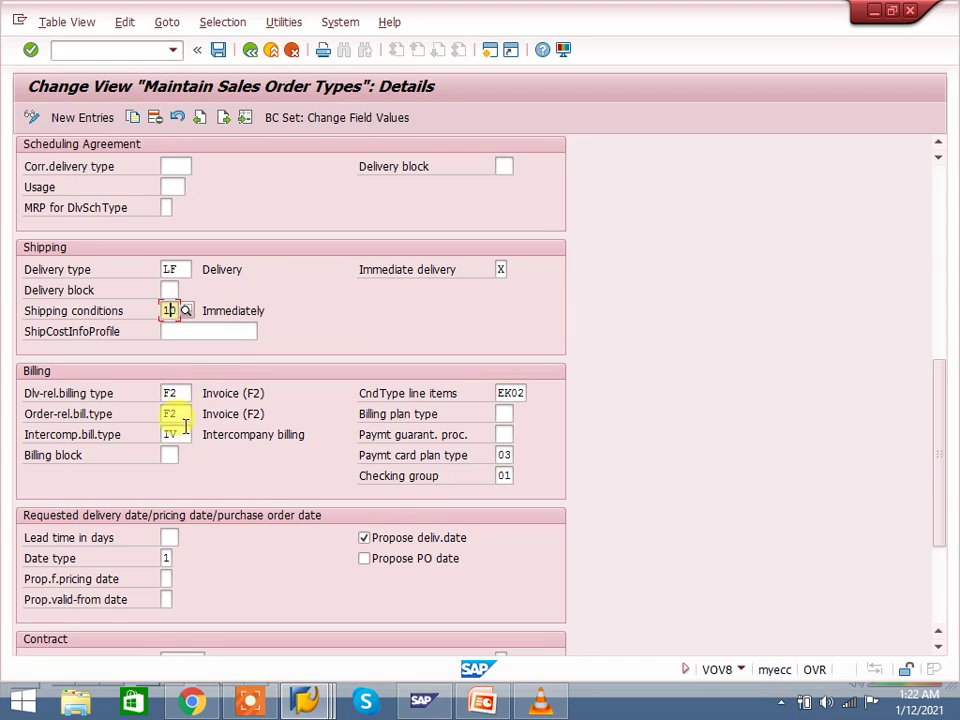
click(172, 269)
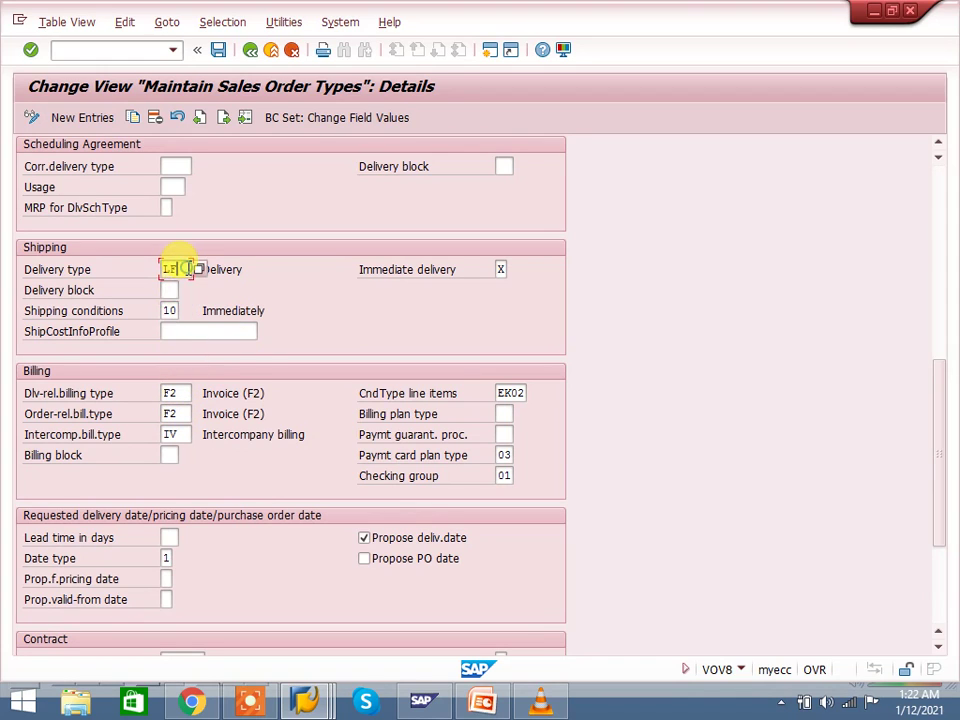
click(170, 412)
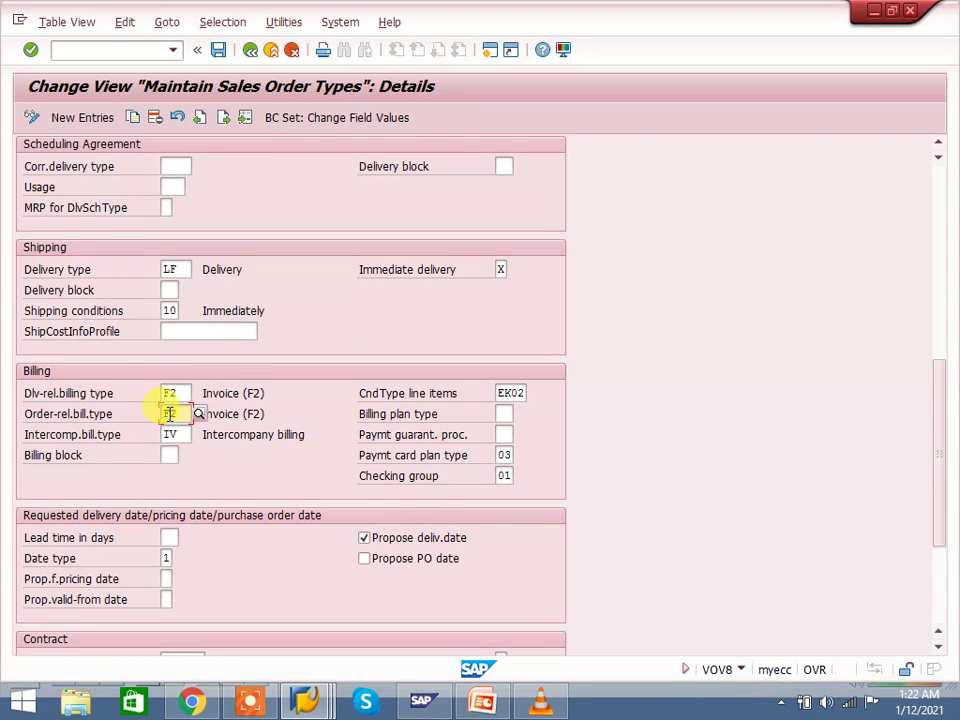